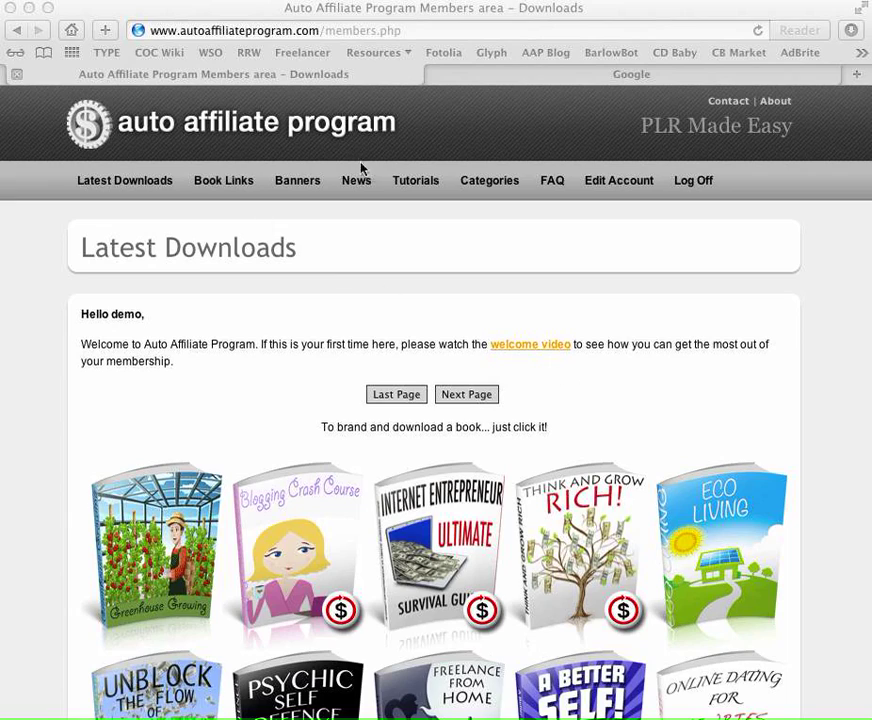
# - Copy the free books promotion link shown under Getting Started on the members area's Tutorials page
pyautogui.click(405, 185)
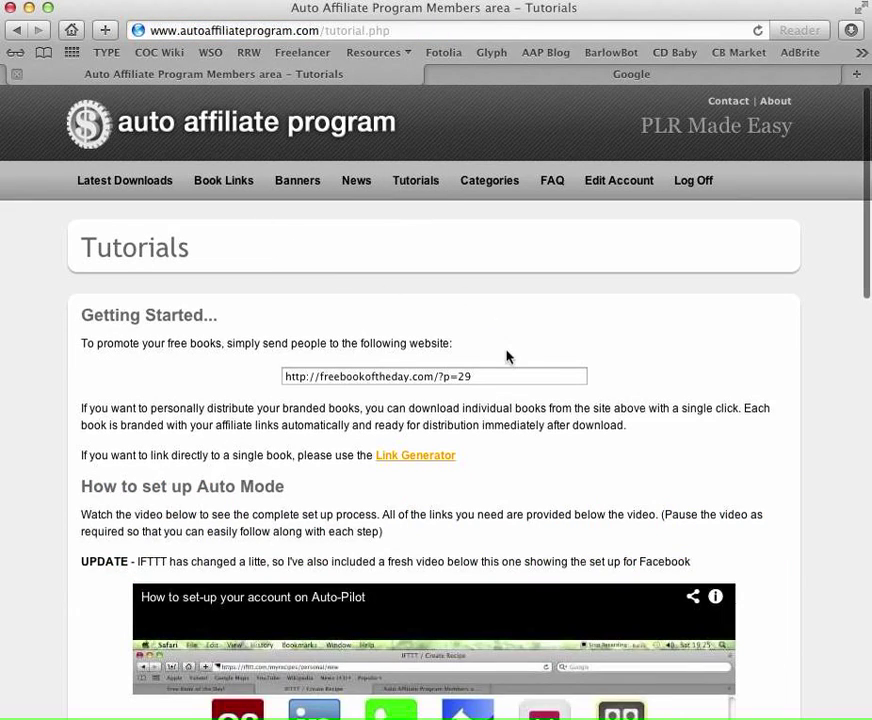
pyautogui.moveTo(492, 376); pyautogui.dragTo(280, 357)
pyautogui.press('super+c')
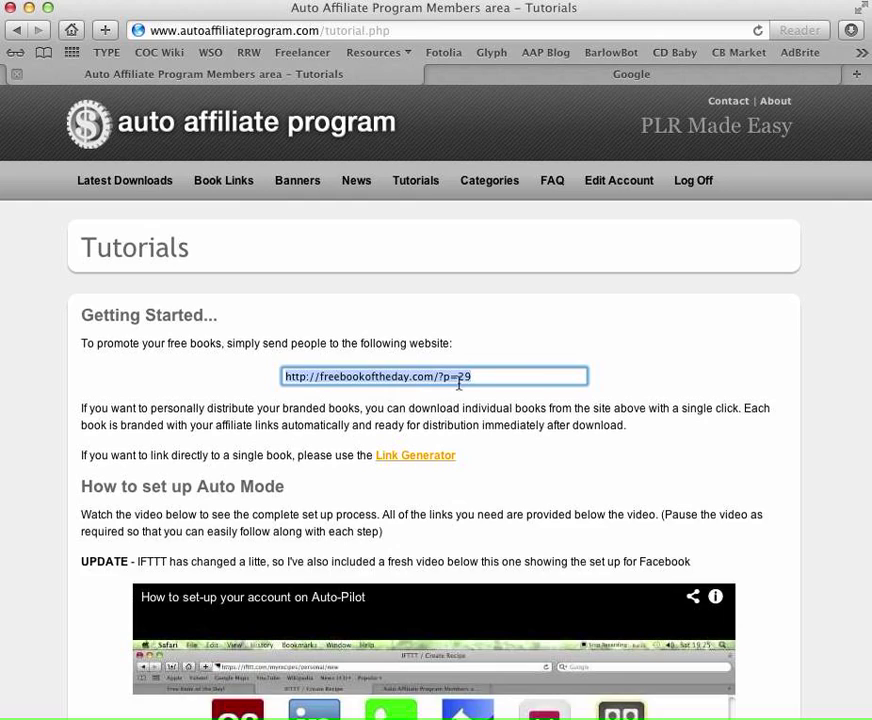
pyautogui.click(491, 82)
pyautogui.click(409, 33)
pyautogui.press('super+v')
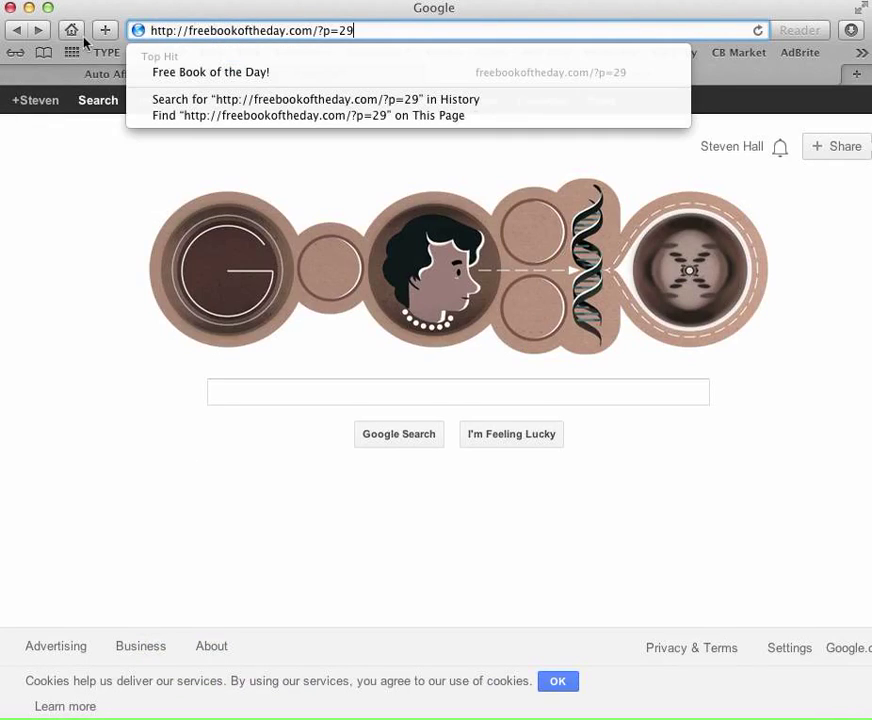
pyautogui.press('Return')
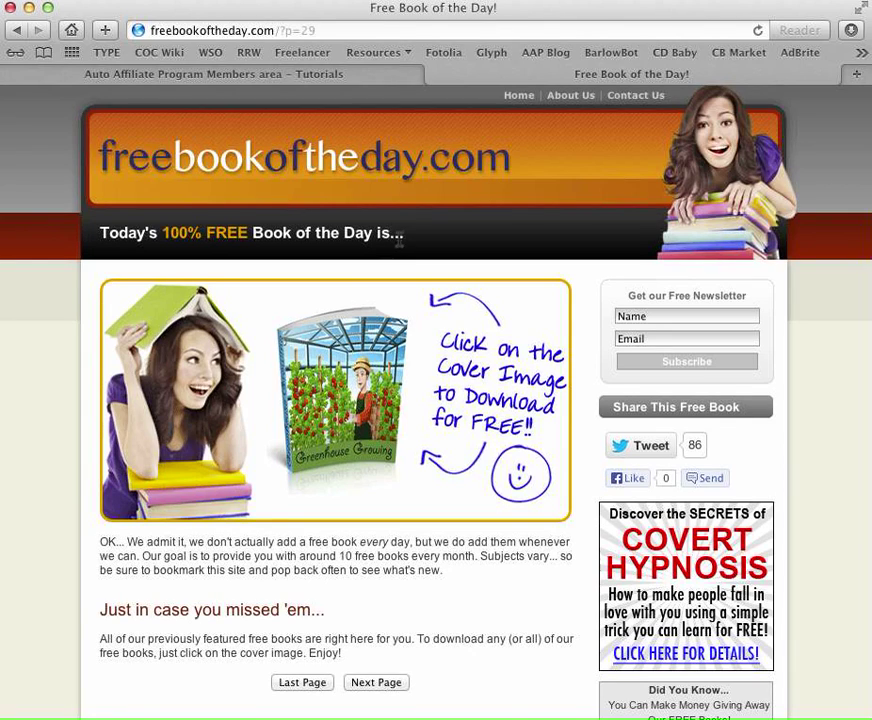
# - Follow the Free Law of Attraction Videos link to the Wishing Well order form and examine the affiliate line at its end
pyautogui.scroll(-5, 422, 224)
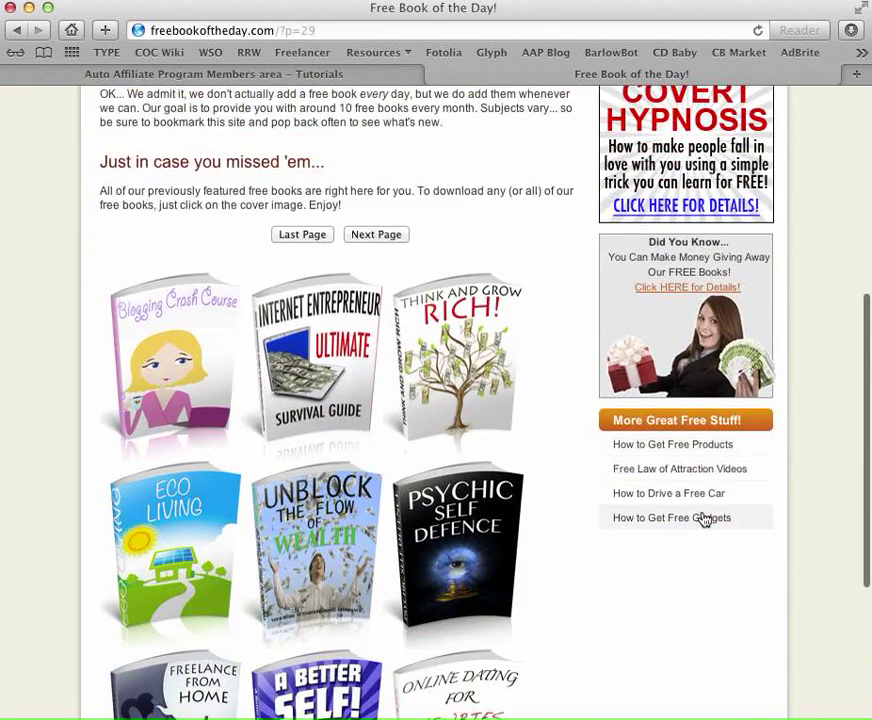
pyautogui.click(673, 469)
pyautogui.moveTo(866, 115); pyautogui.dragTo(866, 705)
pyautogui.scroll(4, 582, 333)
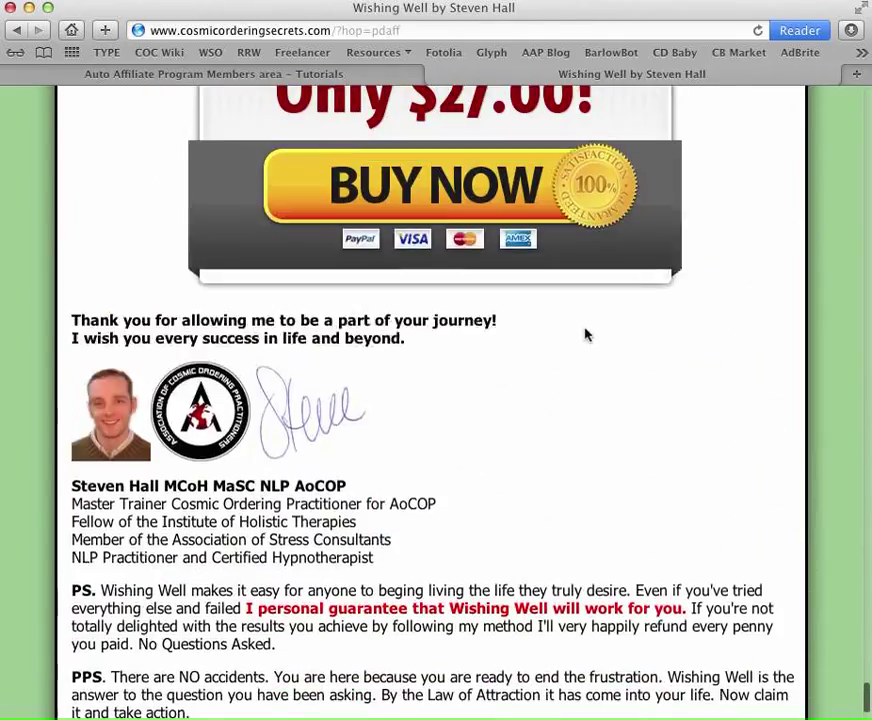
pyautogui.click(428, 264)
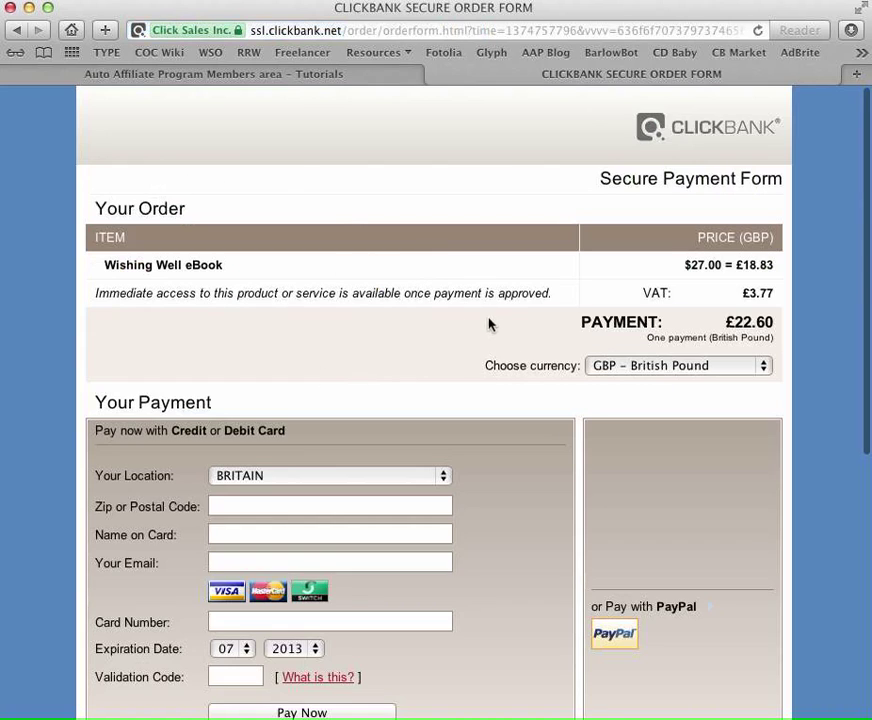
pyautogui.scroll(-10, 481, 321)
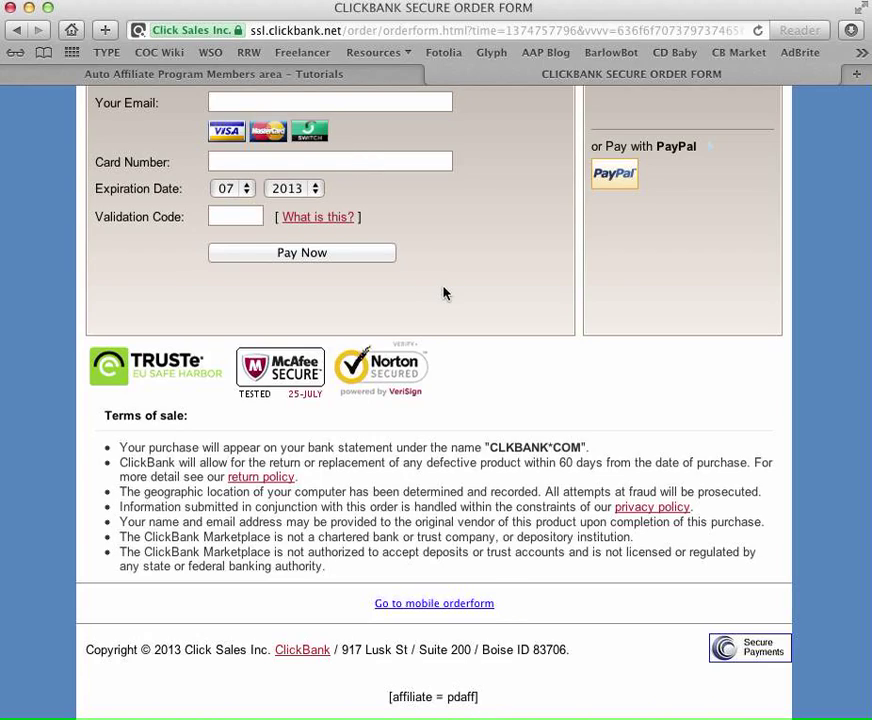
# - Check the ID in the members area's promotion link and the ClickBank nickname in the account details
pyautogui.click(336, 76)
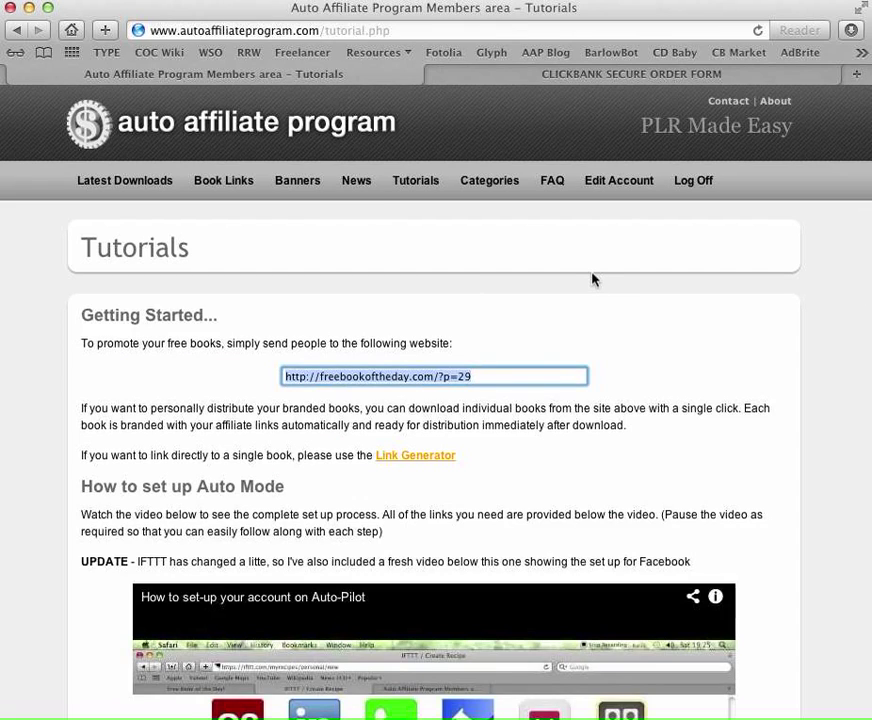
pyautogui.moveTo(516, 377); pyautogui.dragTo(473, 379)
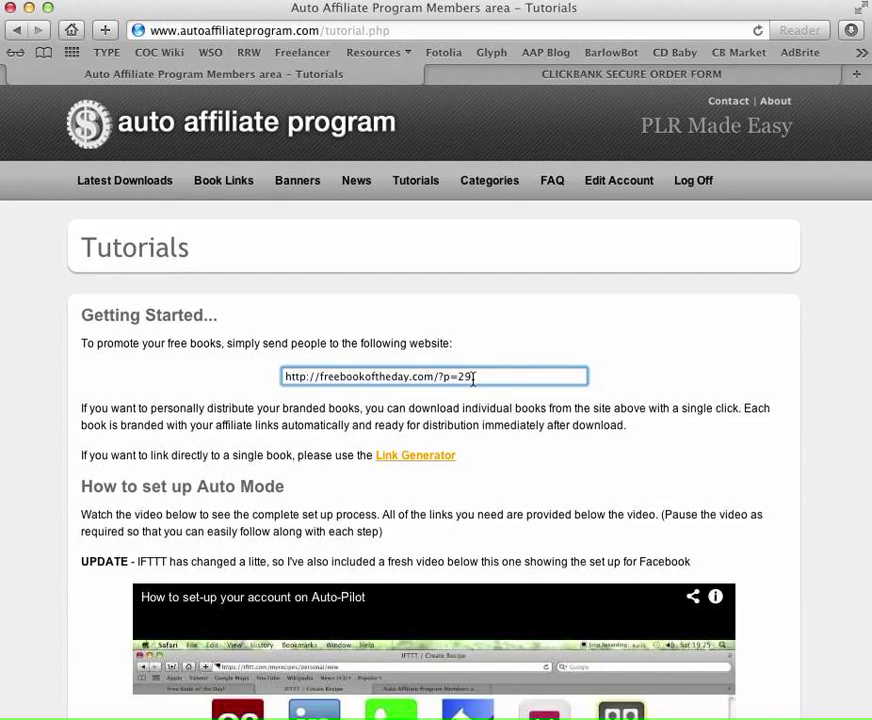
pyautogui.click(601, 186)
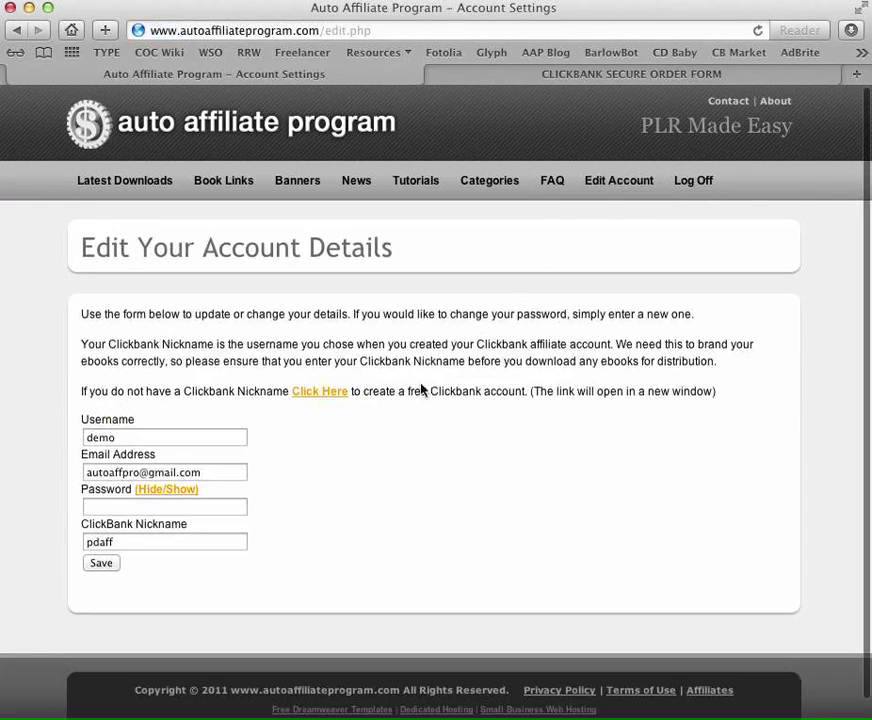
pyautogui.moveTo(168, 537); pyautogui.dragTo(80, 541)
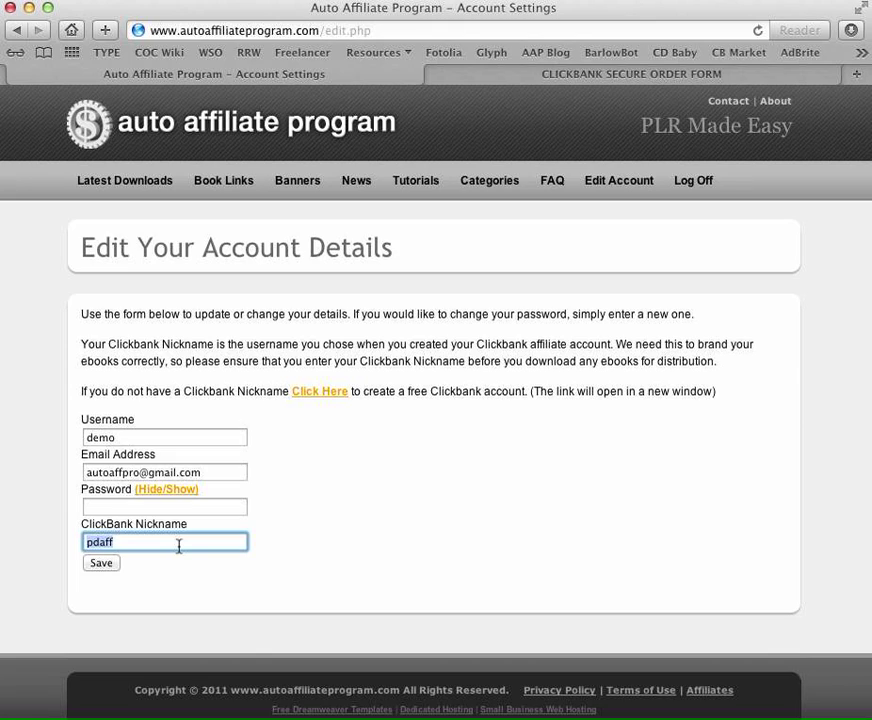
pyautogui.click(319, 537)
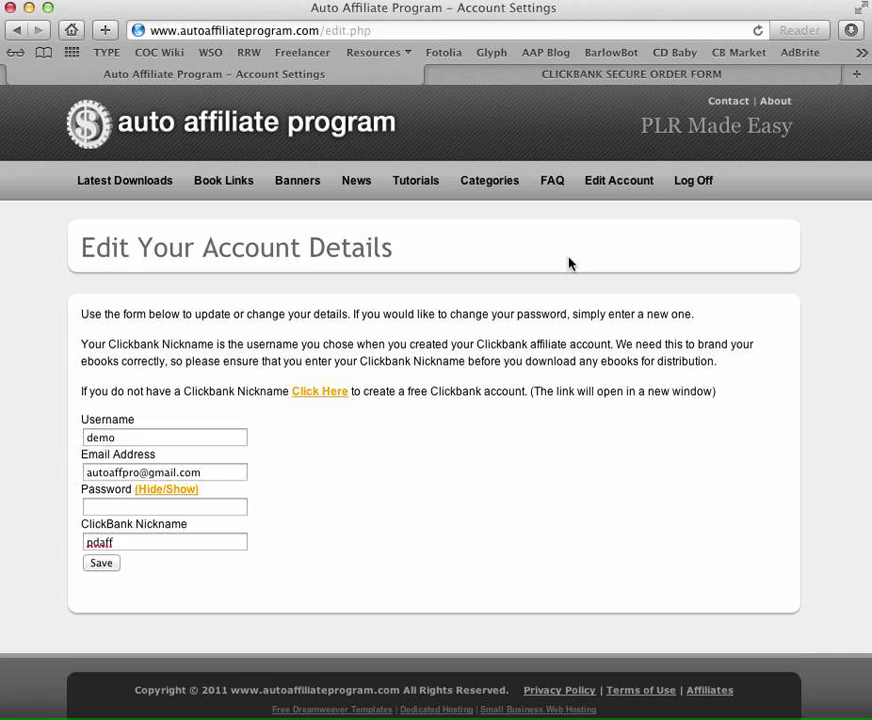
# - Go back to the free book site, download the Blogging Crash Course ebook and view the offer links on its first page
pyautogui.click(535, 75)
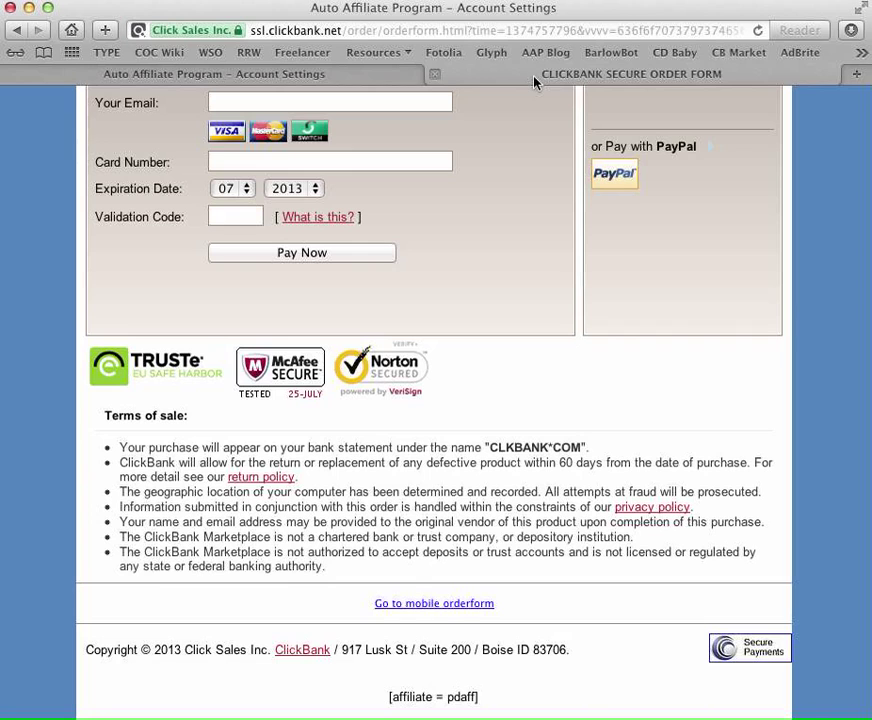
pyautogui.click(17, 30)
pyautogui.click(17, 30)
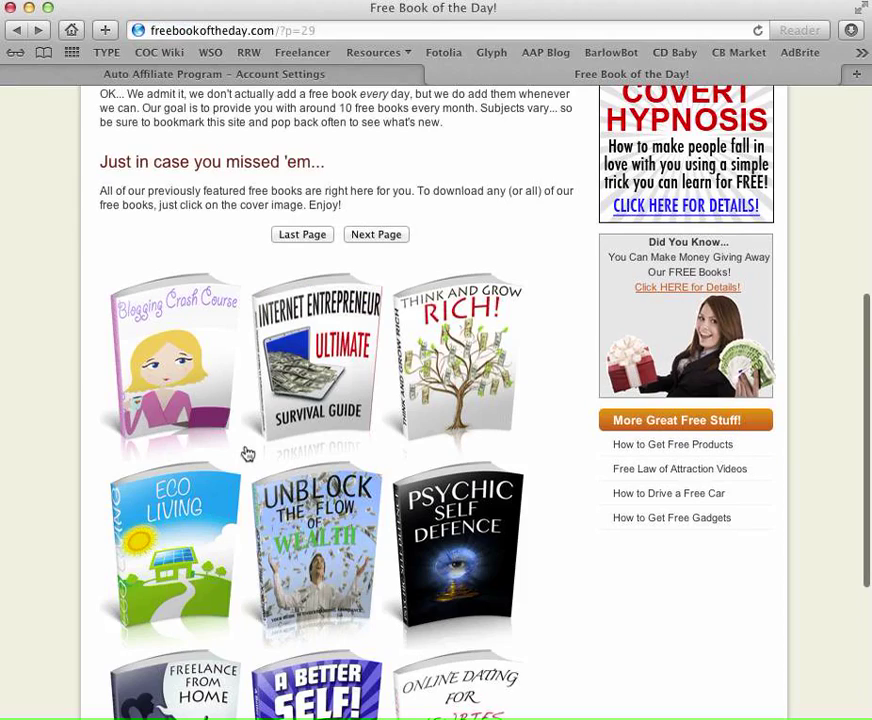
pyautogui.click(176, 373)
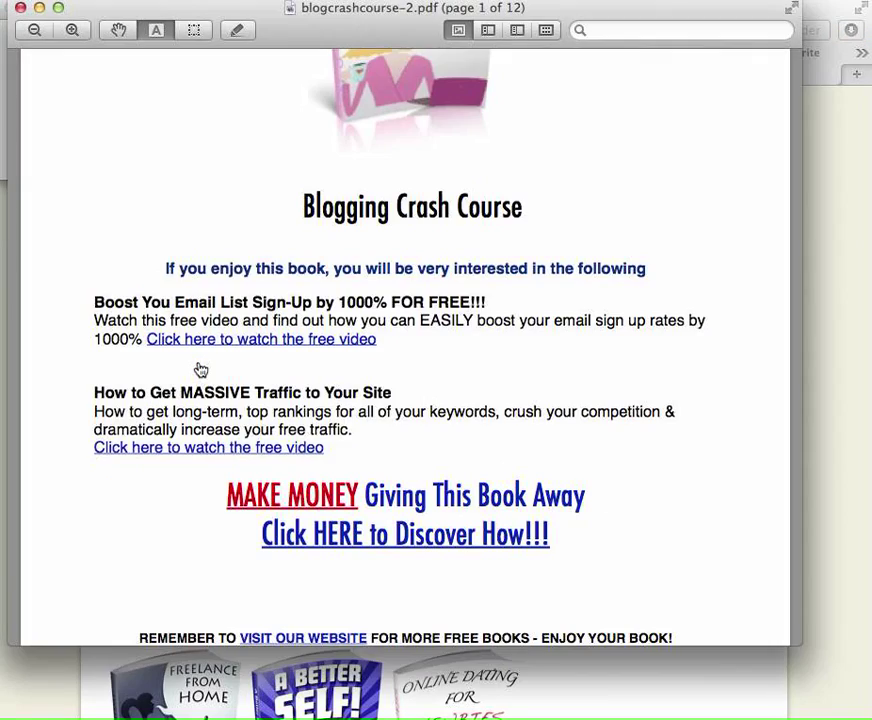
pyautogui.moveTo(60, 41); pyautogui.dragTo(416, 50)
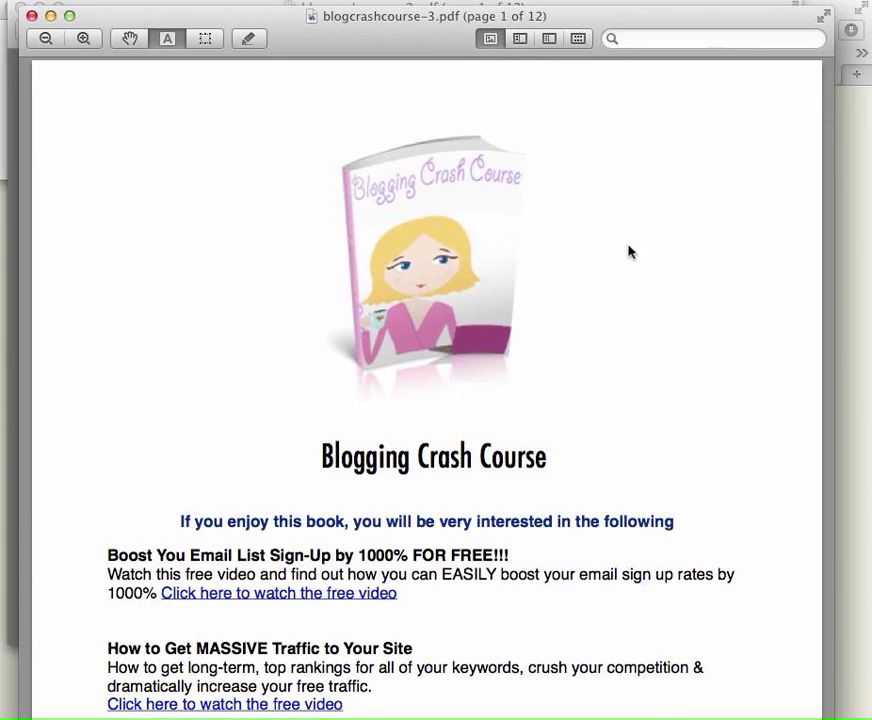
pyautogui.scroll(-2, 629, 248)
pyautogui.scroll(-10, 629, 252)
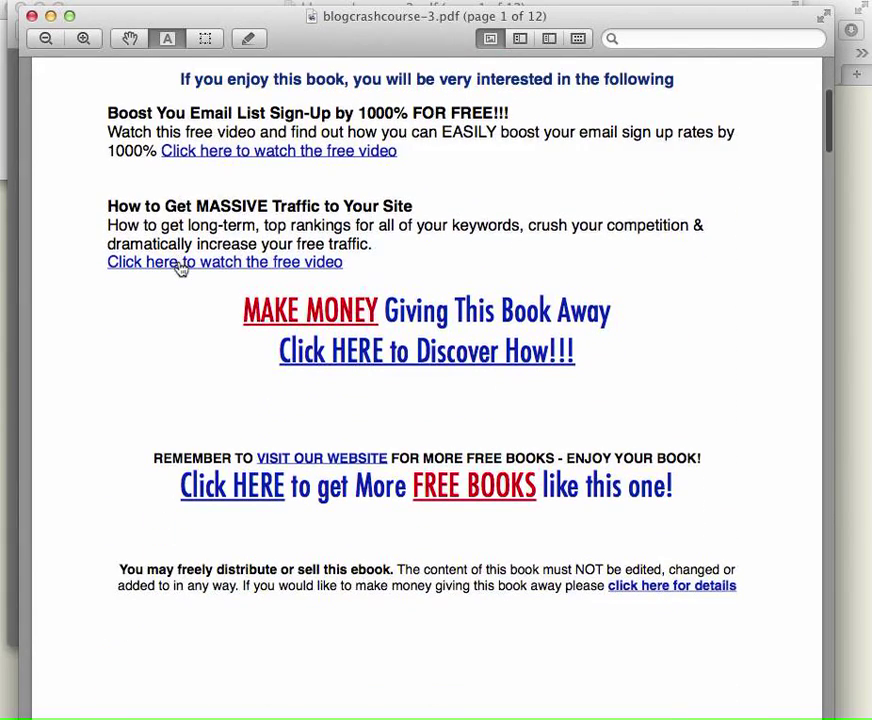
# - Follow the ebook's "How to Get MASSIVE Traffic to Your Site" video link, dismiss the pop-up and open the SEOLinkVine order form
pyautogui.click(180, 264)
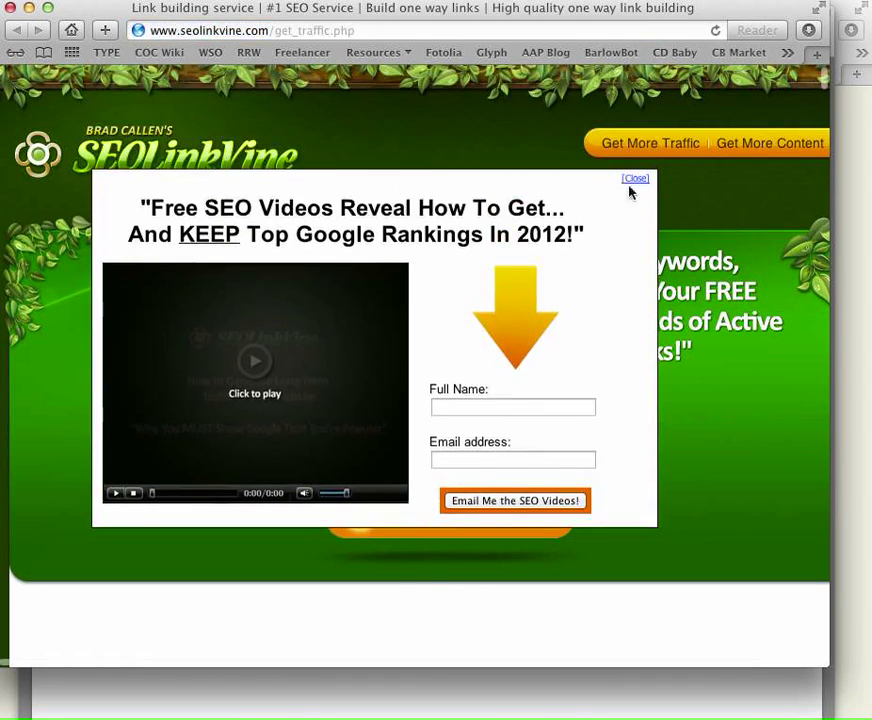
pyautogui.click(636, 179)
pyautogui.scroll(-5, 685, 247)
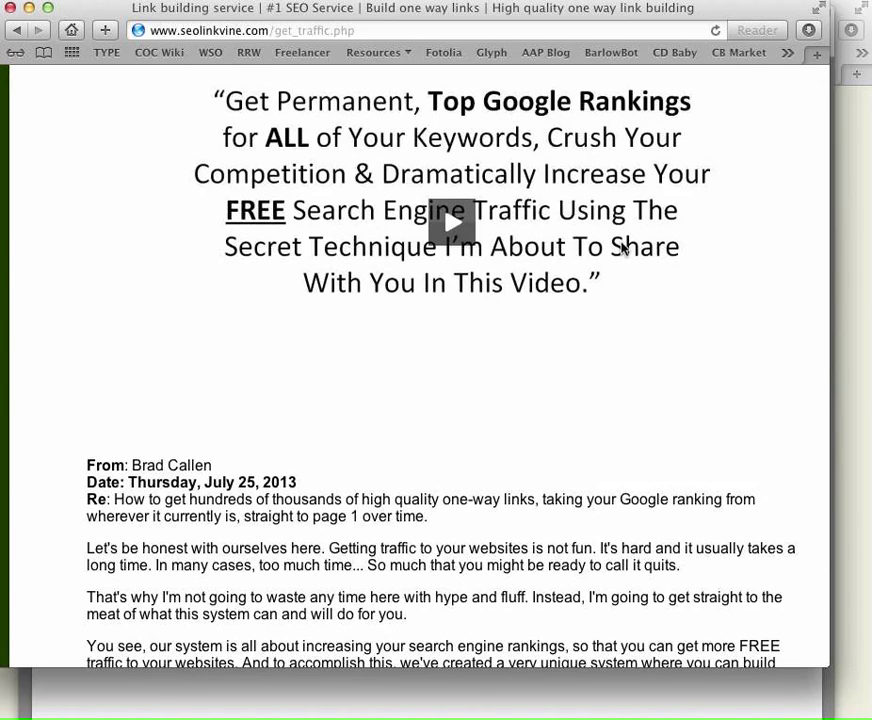
pyautogui.scroll(6, 625, 377)
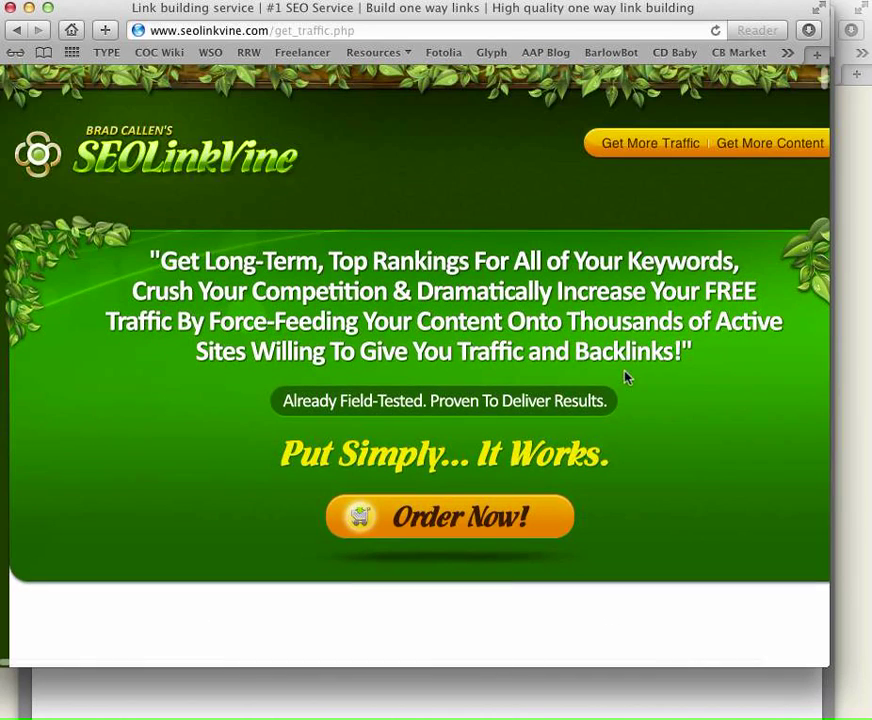
pyautogui.click(478, 519)
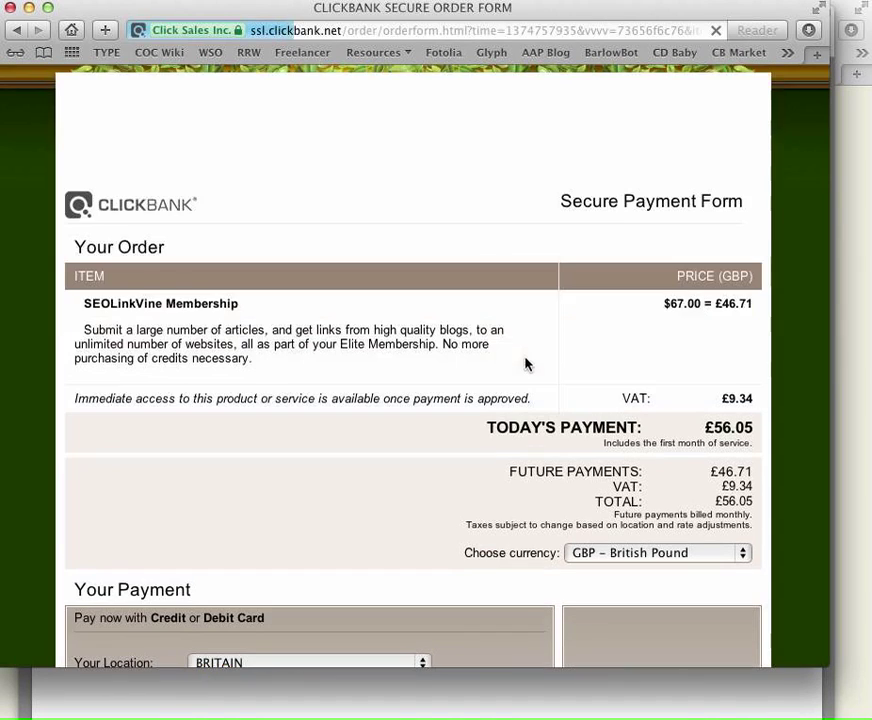
# - Examine the affiliate line at the end of the SEOLinkVine order form, highlighting the nickname and tracking ID in turn
pyautogui.scroll(-10, 525, 366)
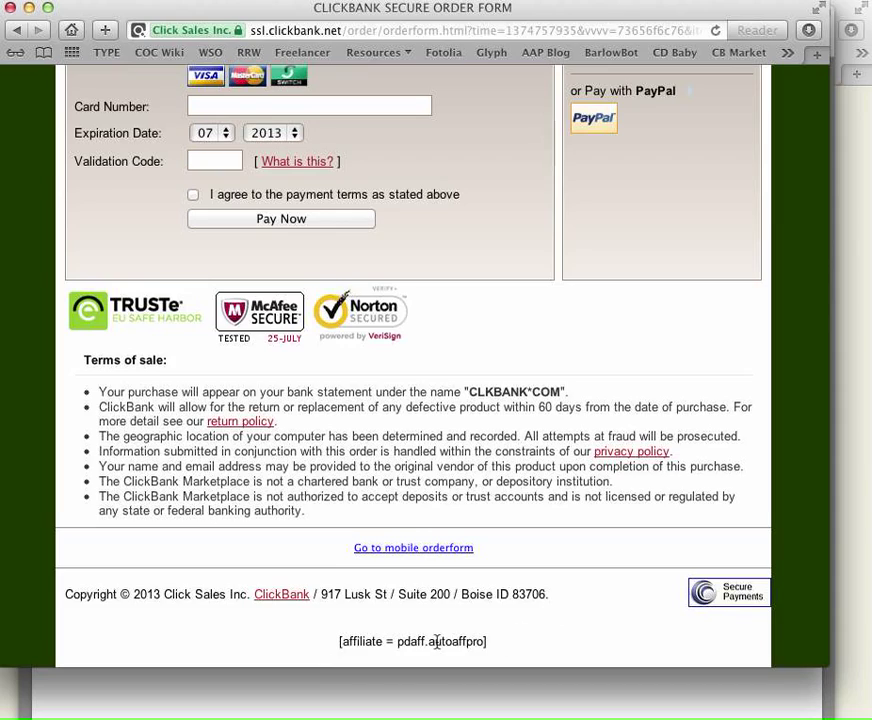
pyautogui.moveTo(468, 643); pyautogui.dragTo(485, 643)
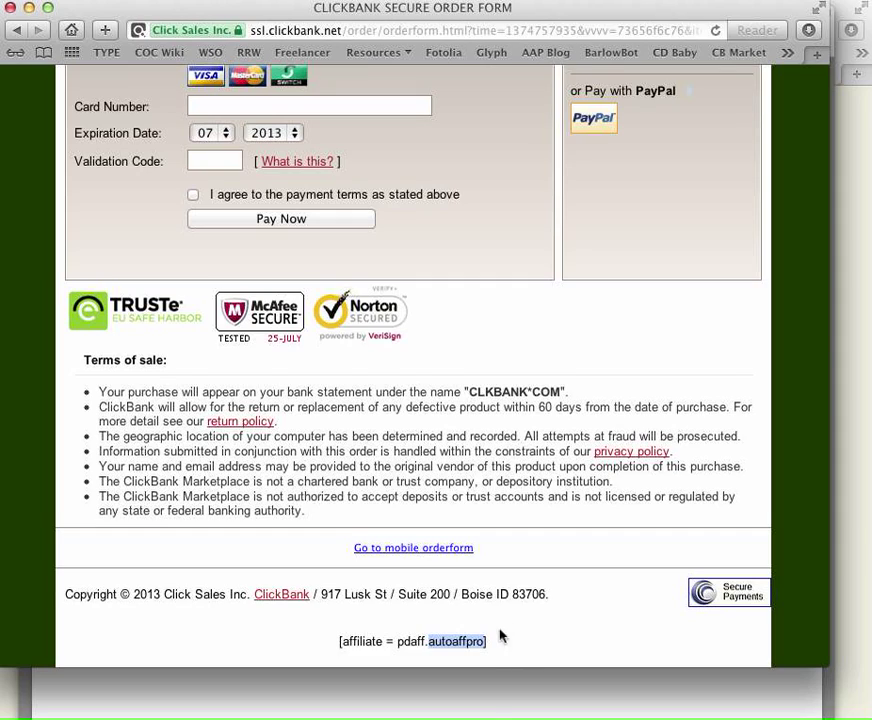
pyautogui.doubleClick(416, 636)
pyautogui.click(503, 643)
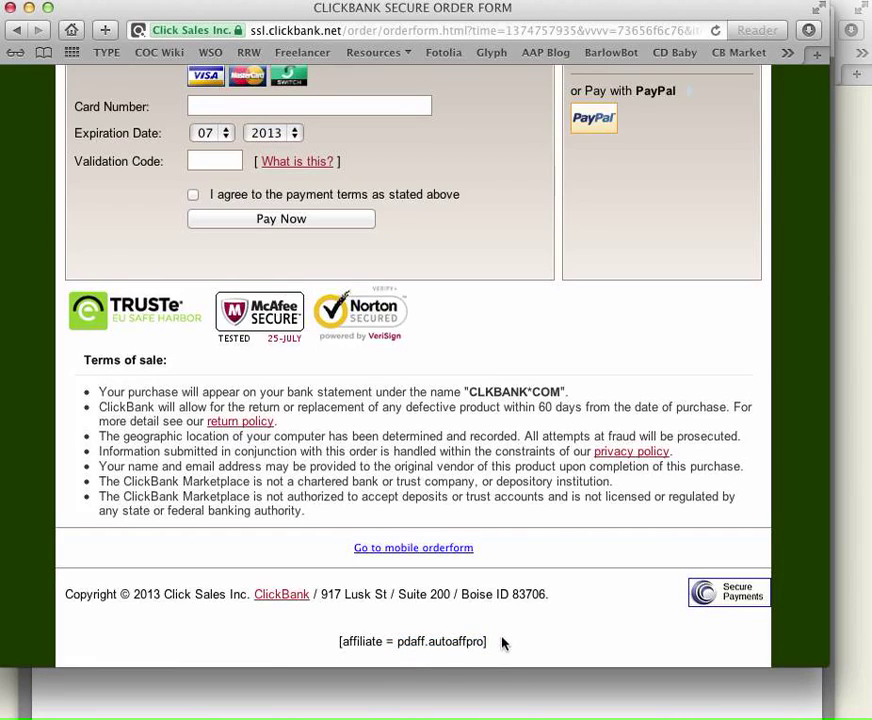